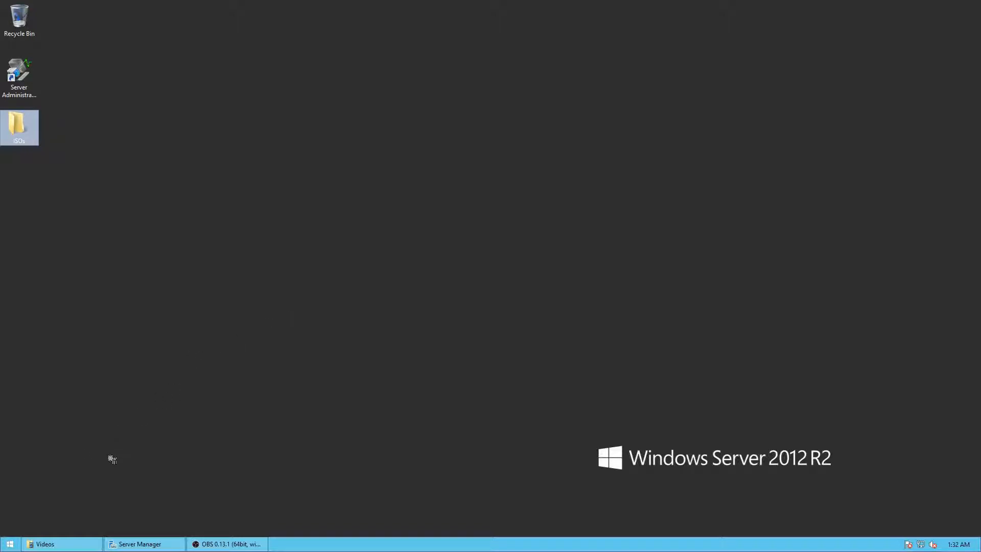
left_click(18, 542)
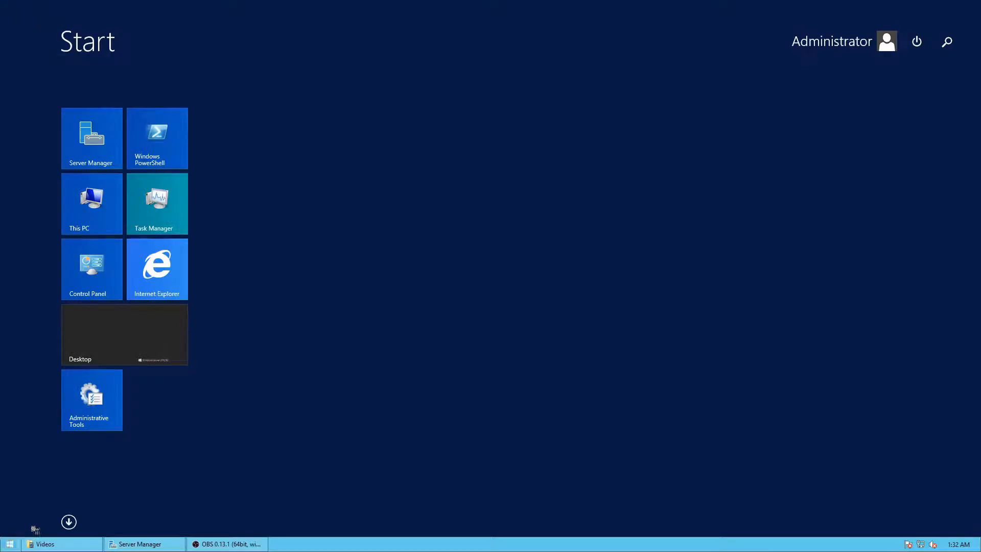
left_click(69, 522)
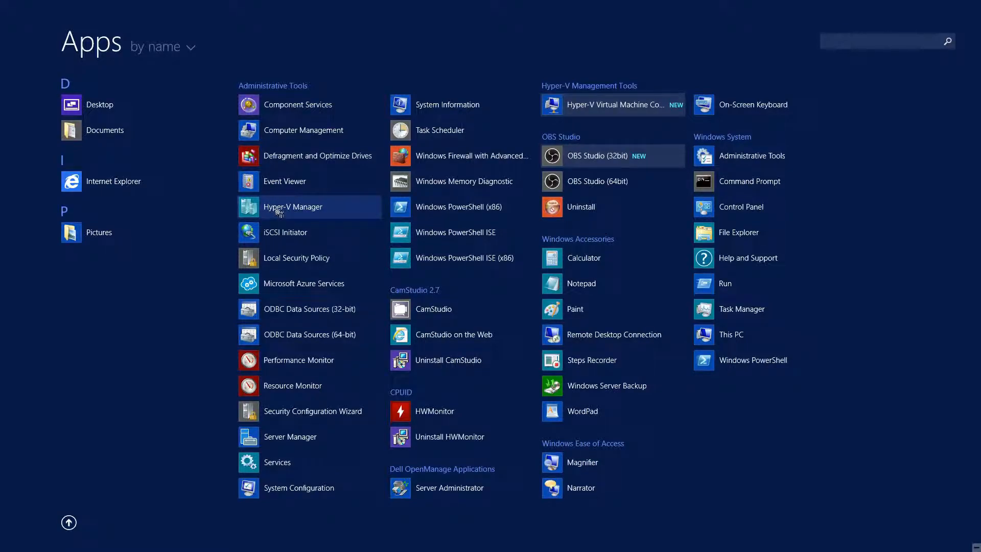
left_click(69, 522)
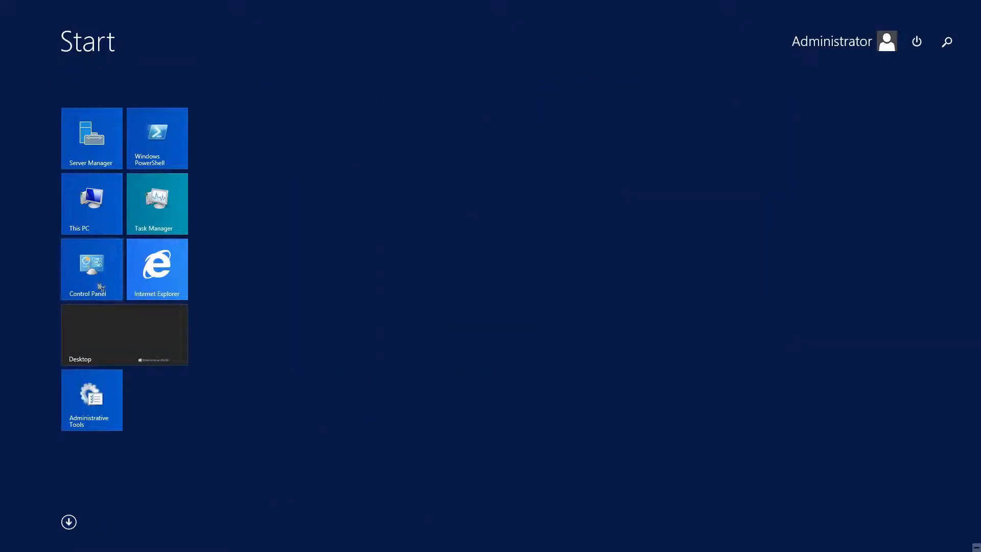
left_click(120, 353)
Open Hyper-V Manager from Server Manager, minimize Server Manager and maximize the Hyper-V Manager window
left_click(142, 543)
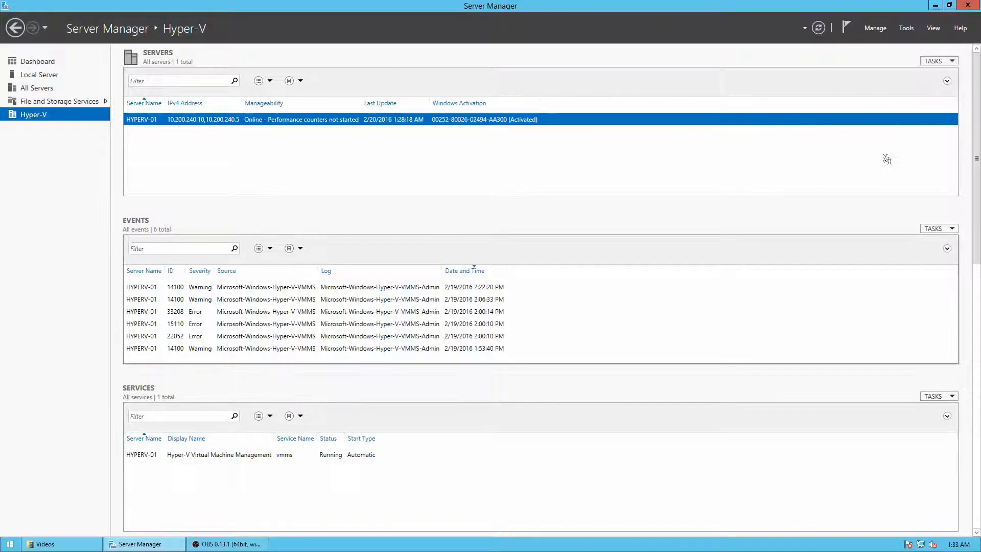
left_click(877, 29)
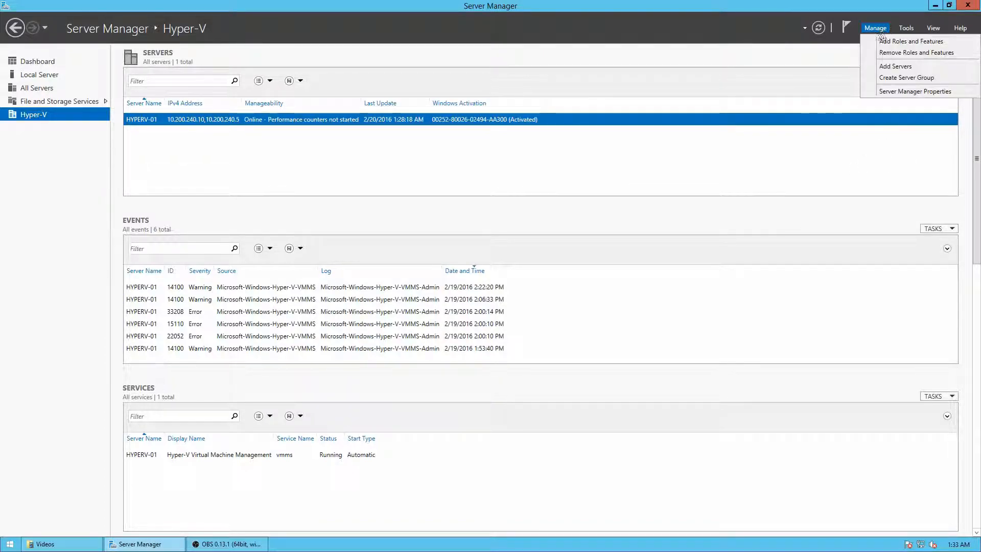
left_click(906, 28)
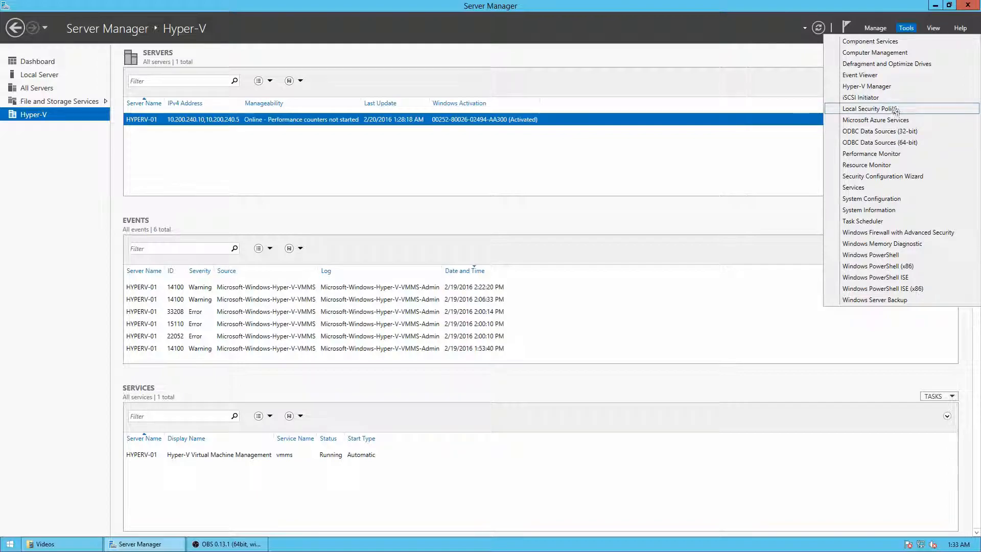
left_click(895, 87)
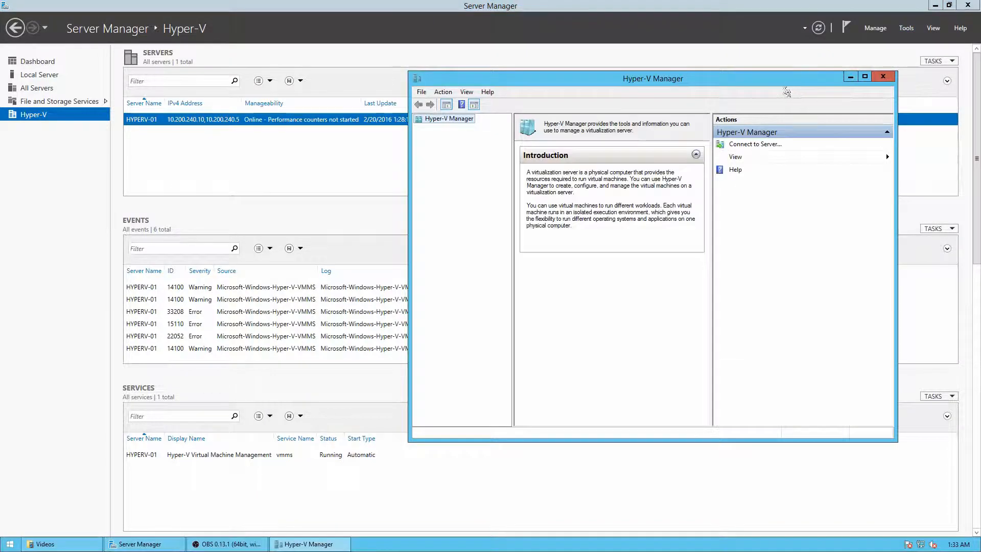
left_click(936, 5)
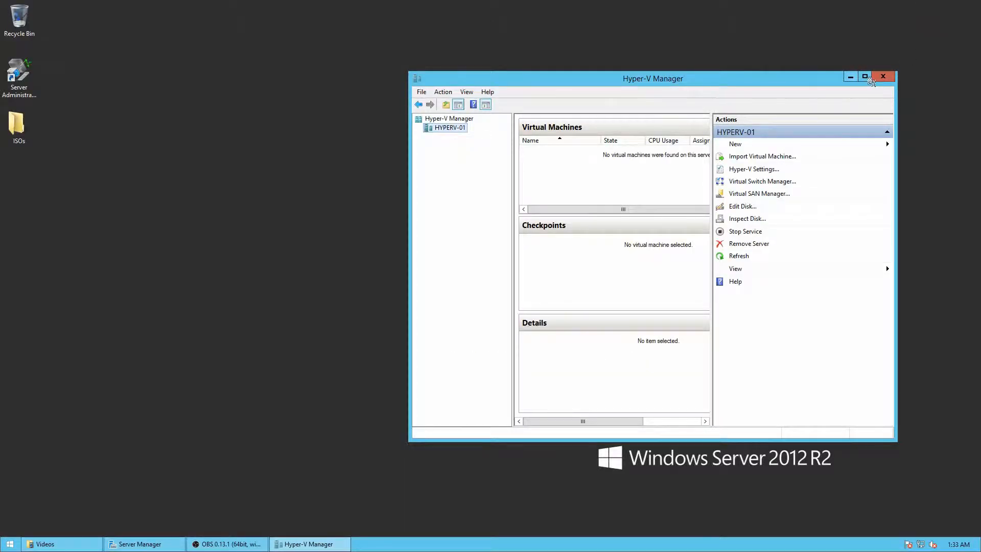
left_click(866, 78)
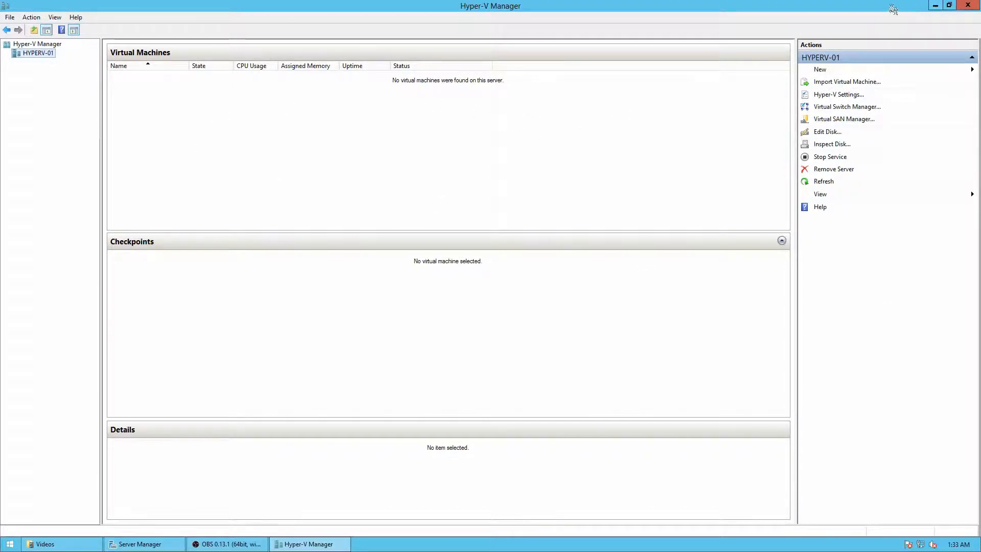
Start creating a new virtual machine on HYPERV-01 and set the wizard's introductory page not to show again
left_click(822, 71)
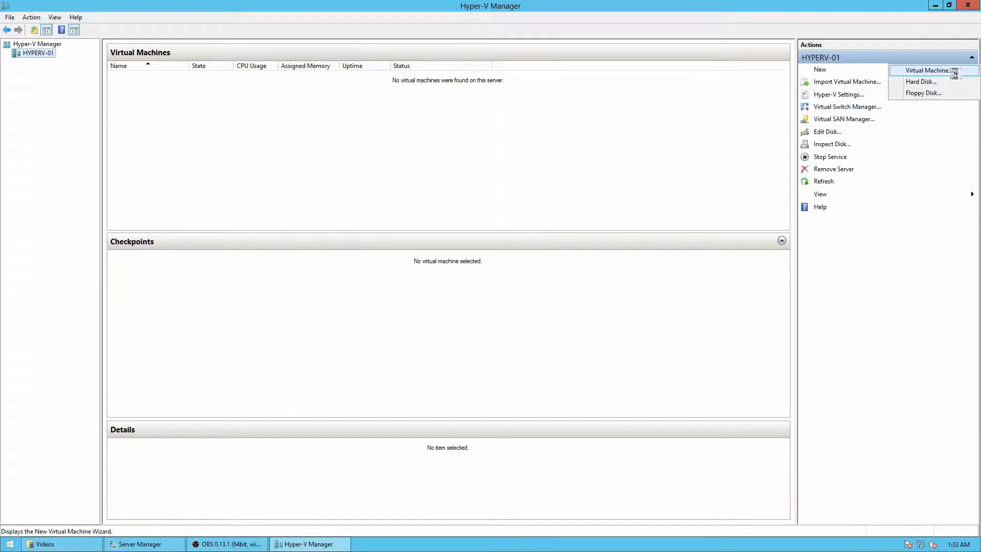
left_click(928, 71)
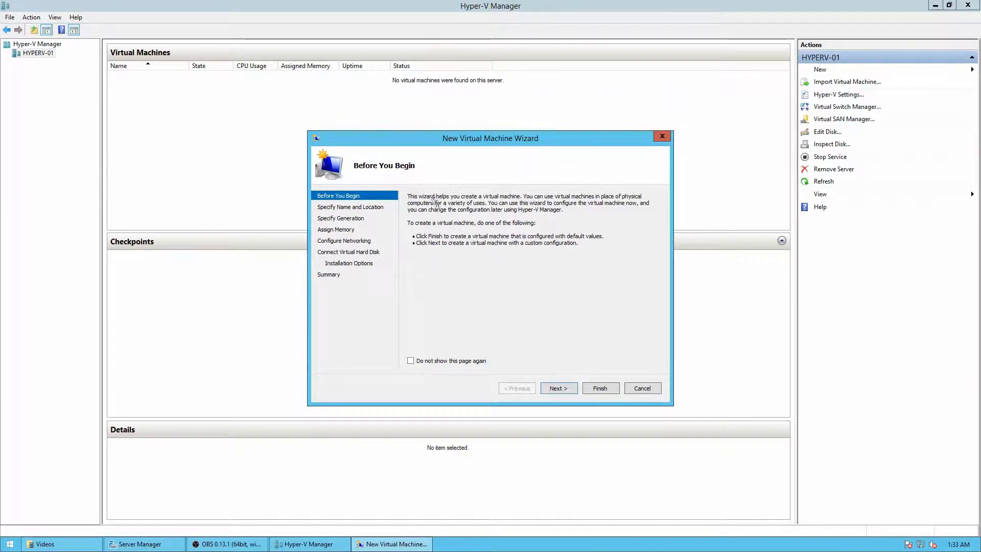
left_click(434, 362)
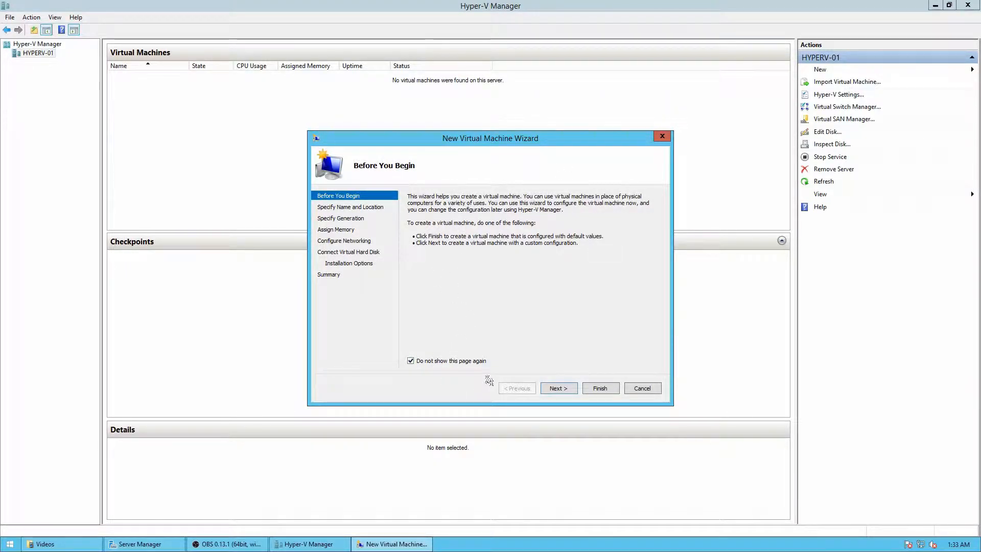
left_click(560, 389)
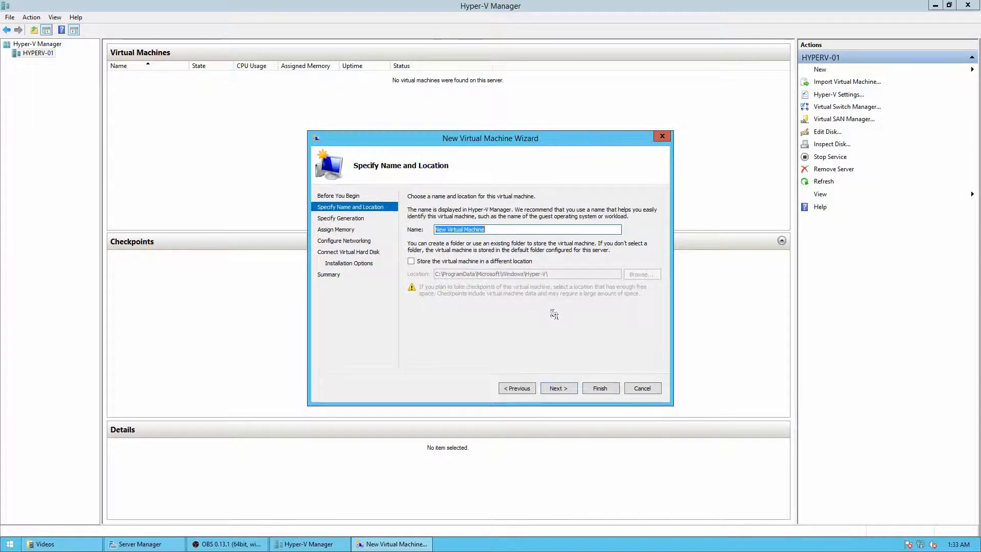
Name the virtual machine DC01 and make it a Generation 2 machine
type("DC")
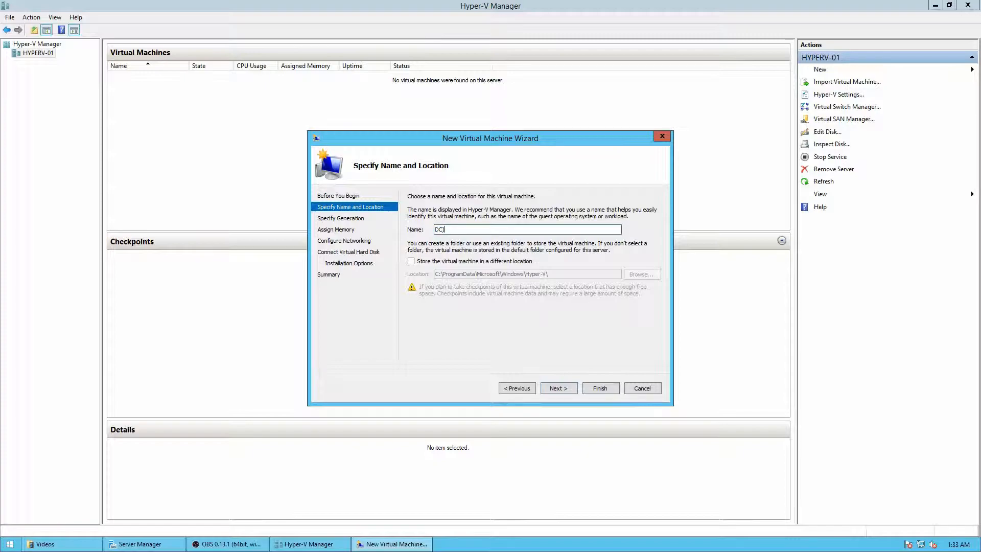
type("01")
left_click(559, 390)
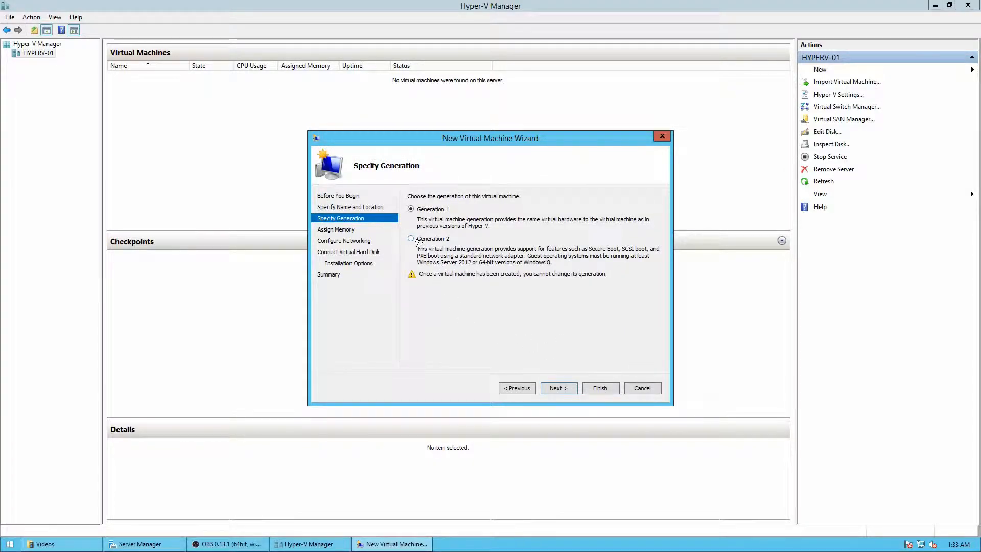
left_click(555, 389)
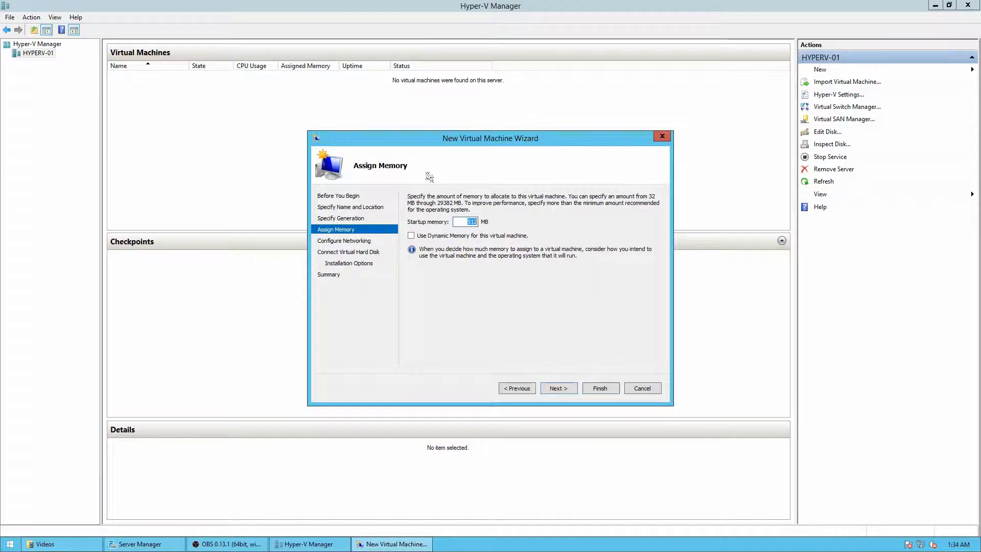
Set the virtual machine's startup memory to 2048 MB and enable Dynamic Memory
key("BackSpace")
key("BackSpace")
key("BackSpace")
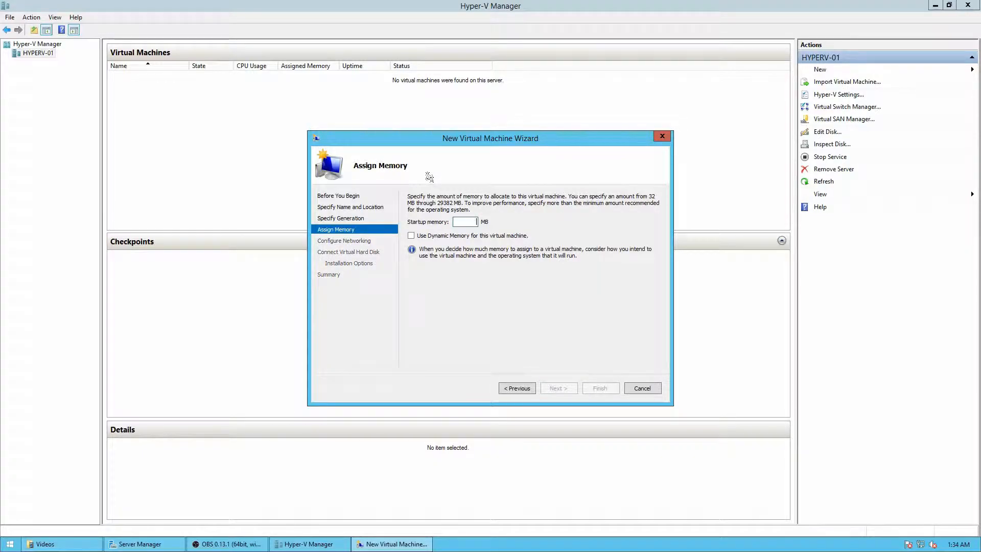
type("1024")
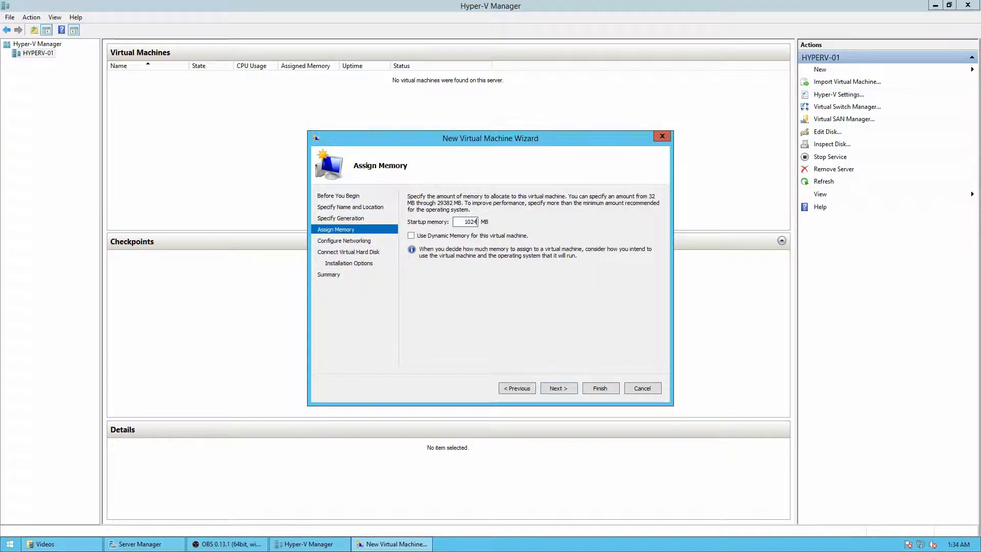
key("BackSpace")
key("BackSpace")
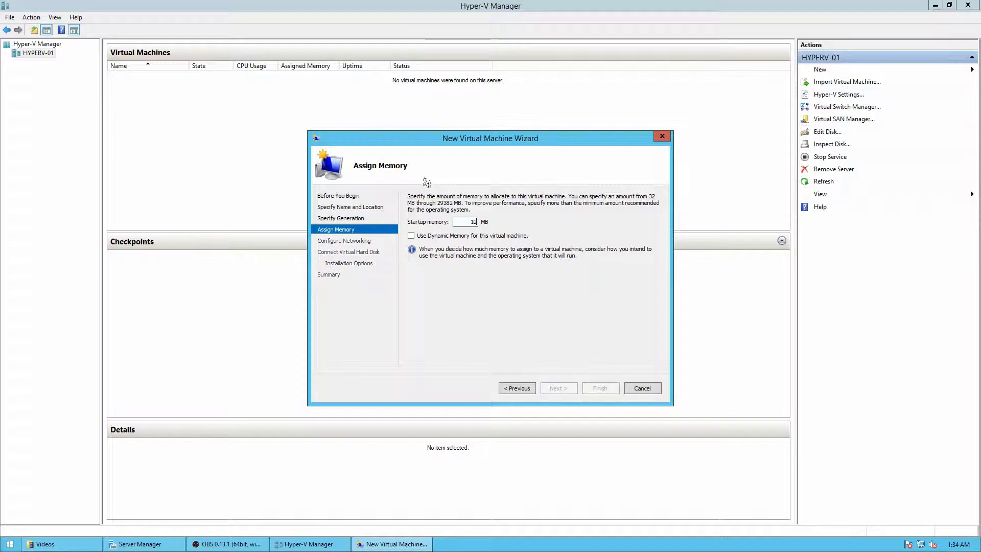
type("2048")
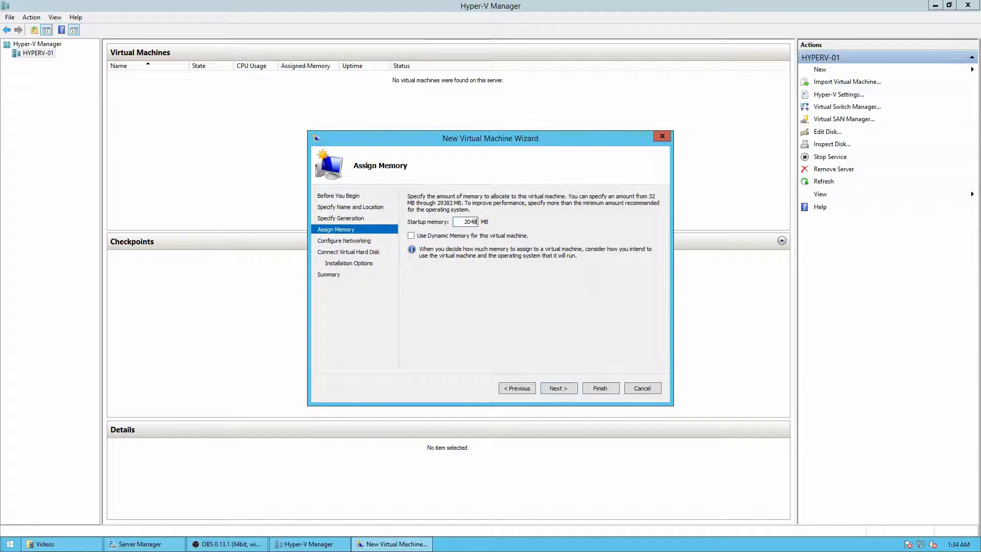
left_click(429, 237)
left_click(570, 397)
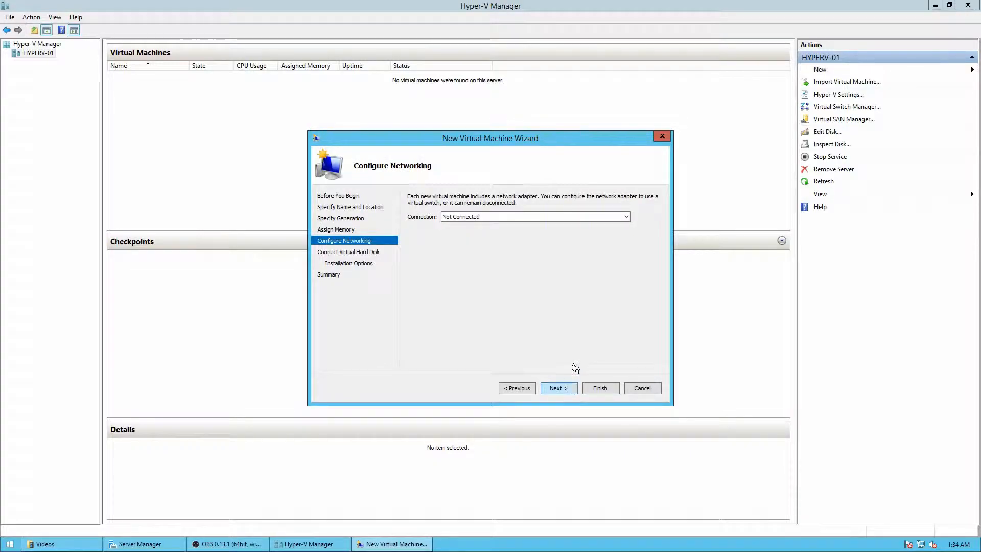
Connect the virtual machine's network adapter to External Switch
left_click(478, 217)
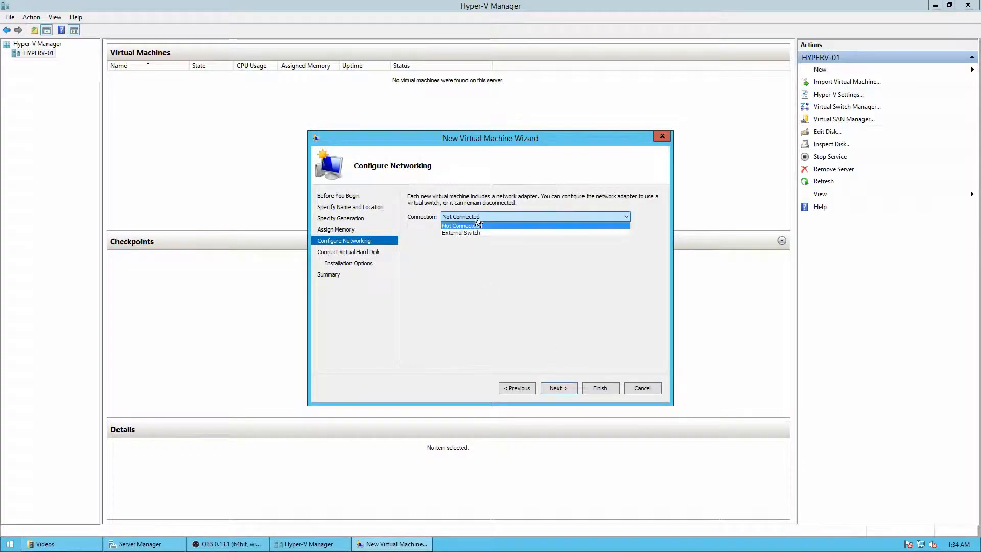
left_click(453, 234)
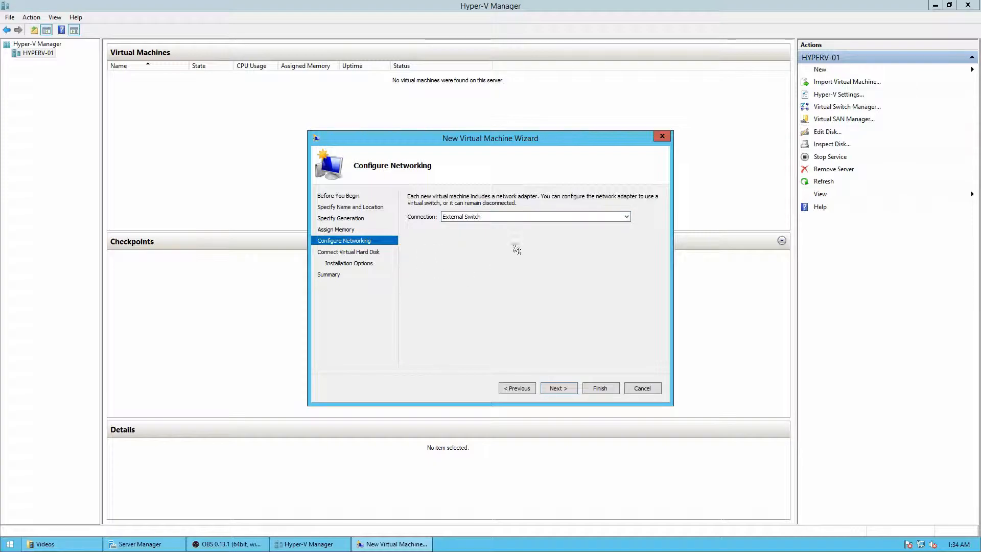
left_click(556, 388)
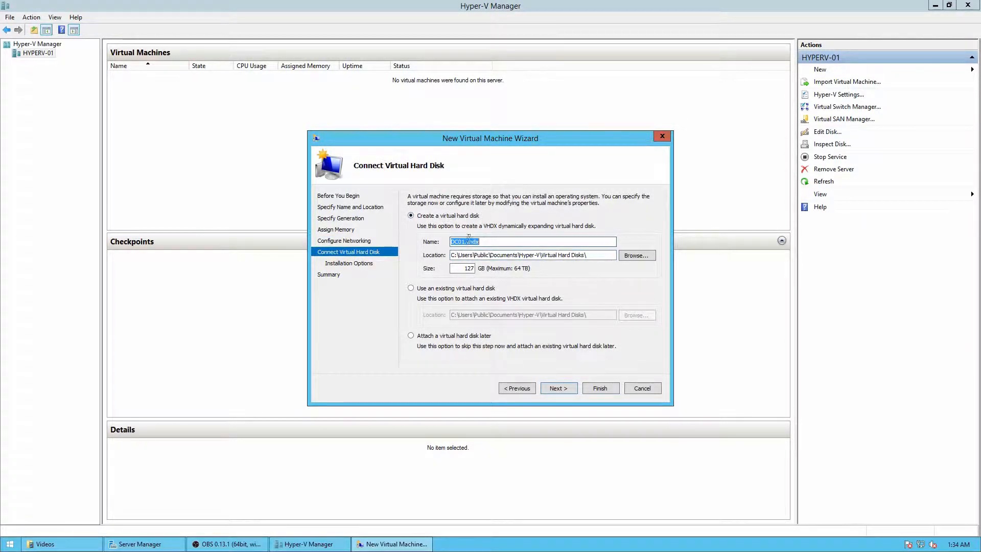
Set the size of the new DC01.vhdx virtual hard disk to 80 GB, keeping its default location
double_click(458, 268)
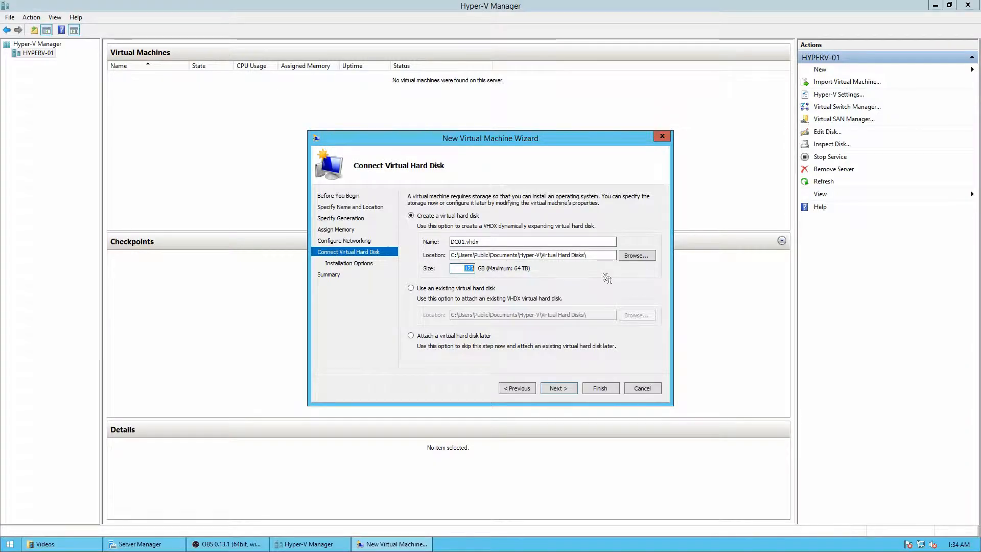
key("Left")
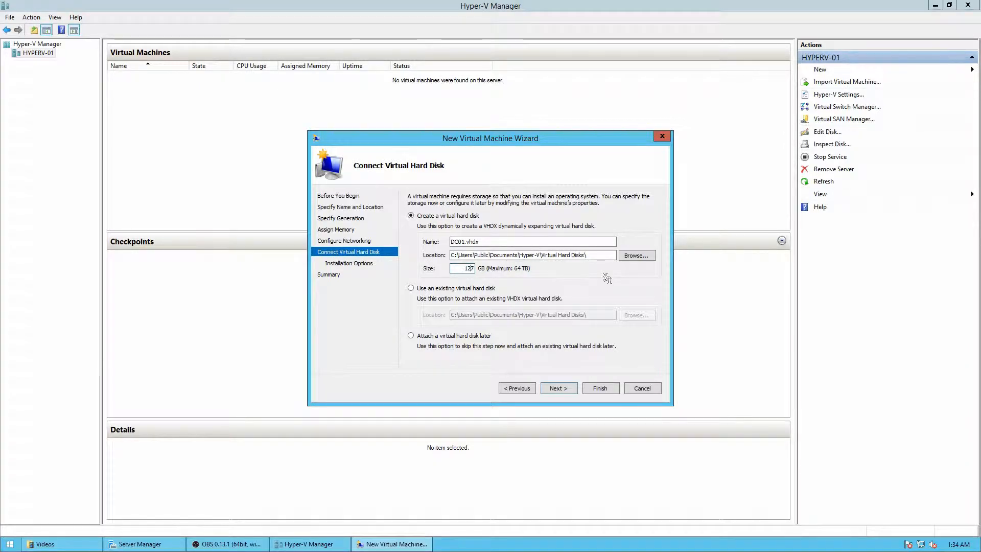
key("Delete")
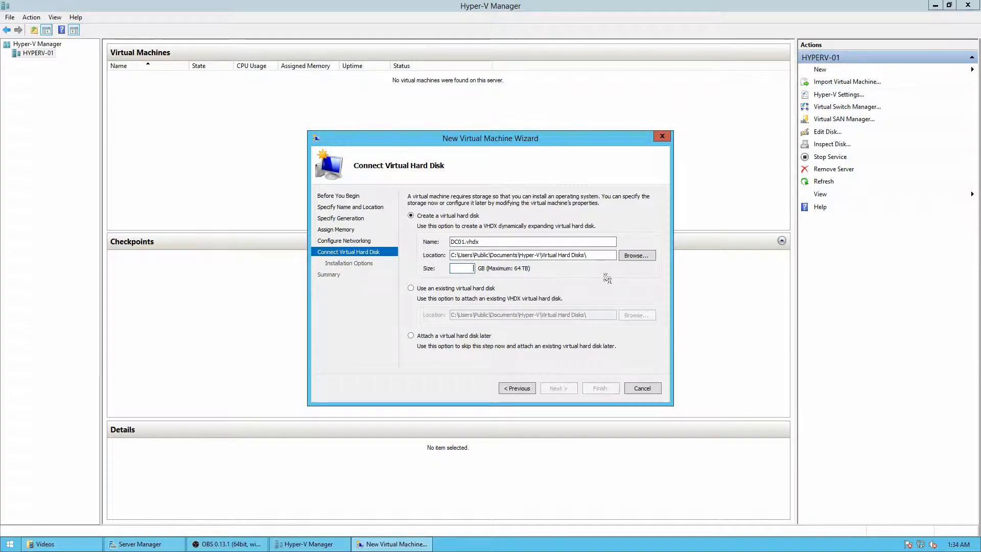
type("80")
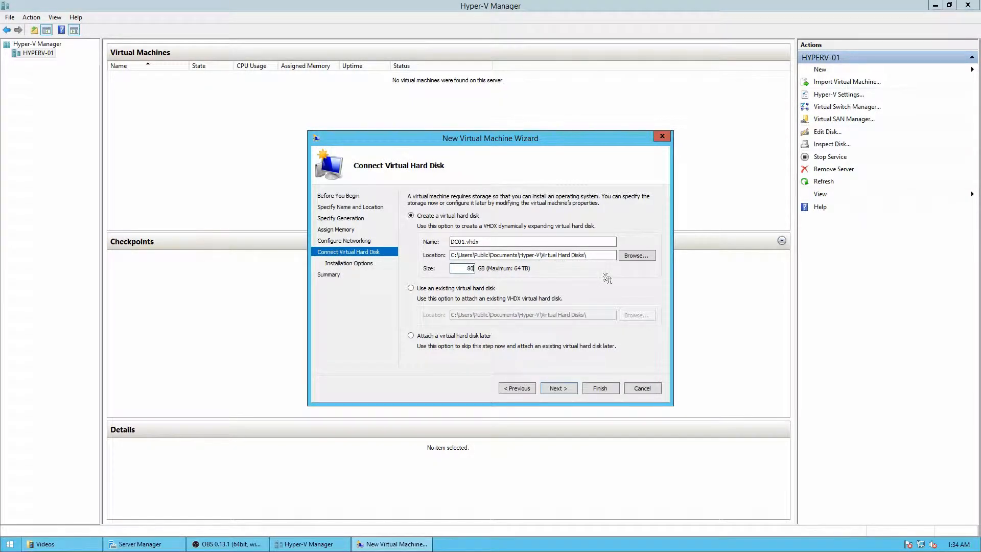
left_click(558, 388)
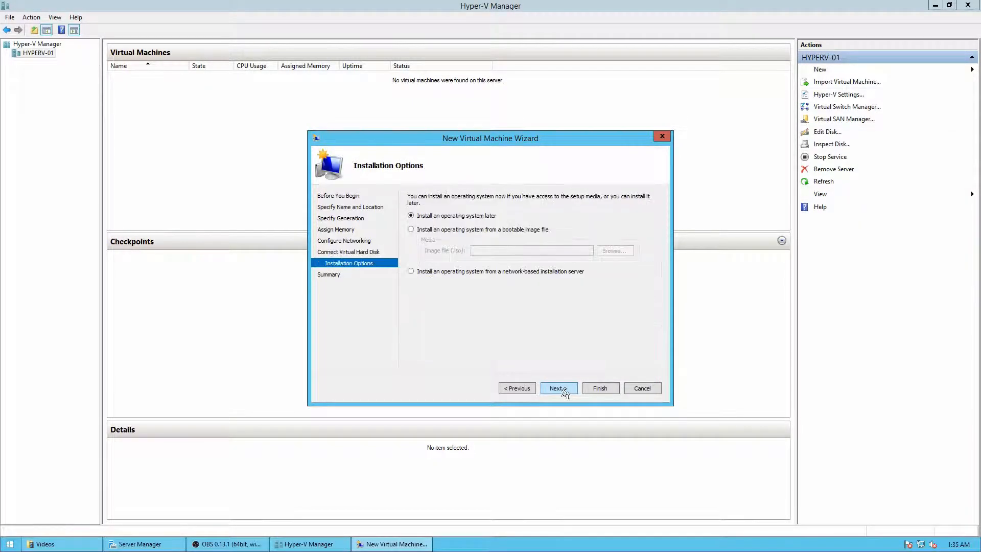
Choose installation from a bootable image file and select the Windows Server 2012 R2 with Updates ISO in the desktop's ISOs folder
left_click(444, 231)
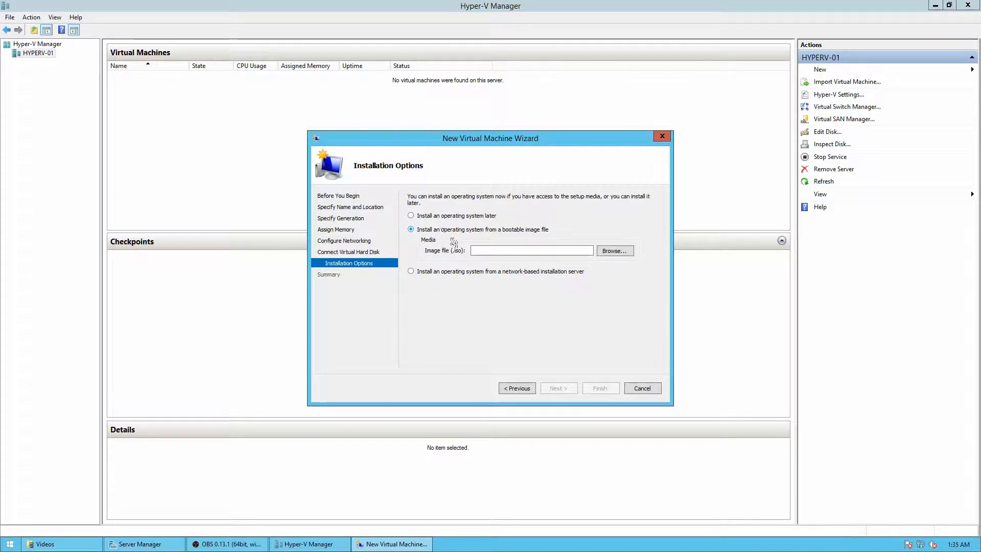
left_click(608, 252)
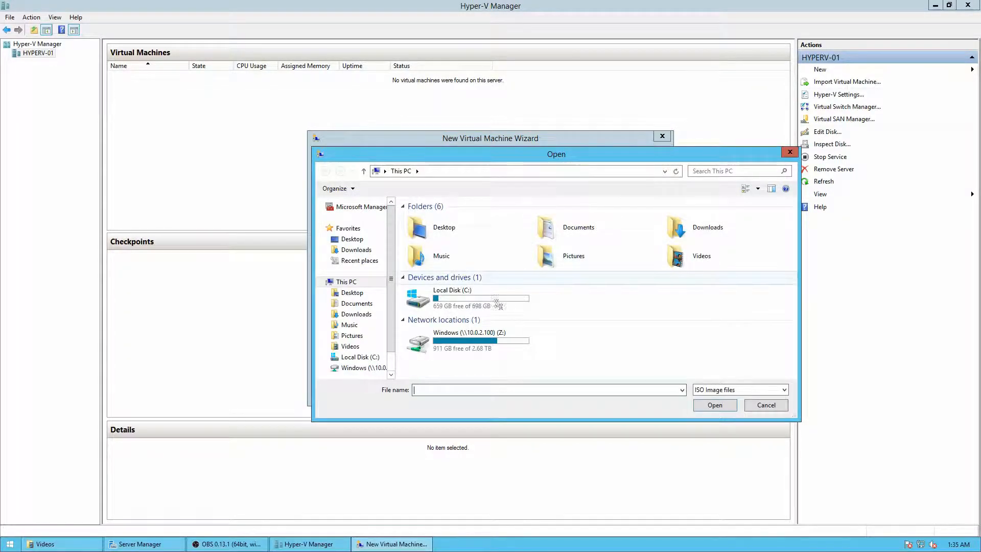
left_click(352, 292)
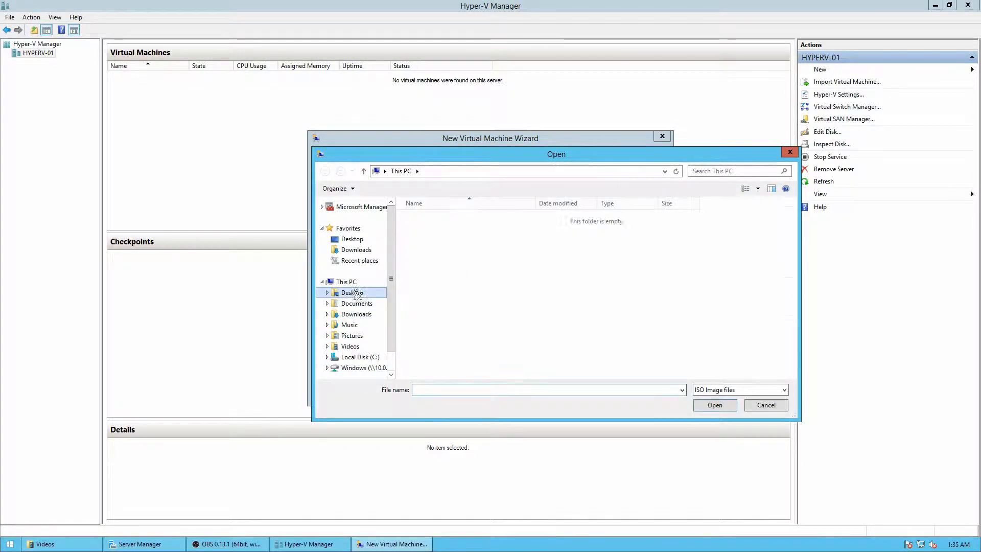
double_click(422, 218)
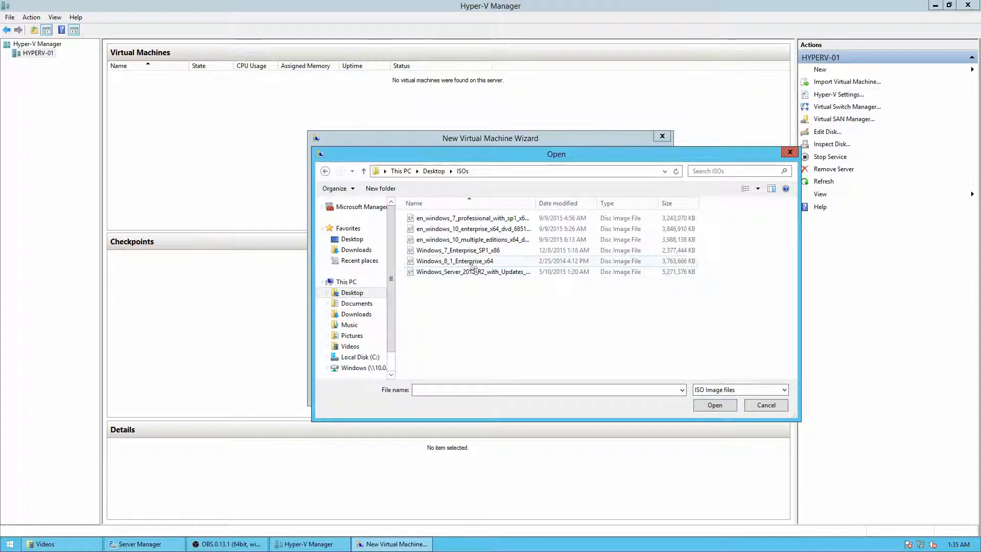
double_click(475, 272)
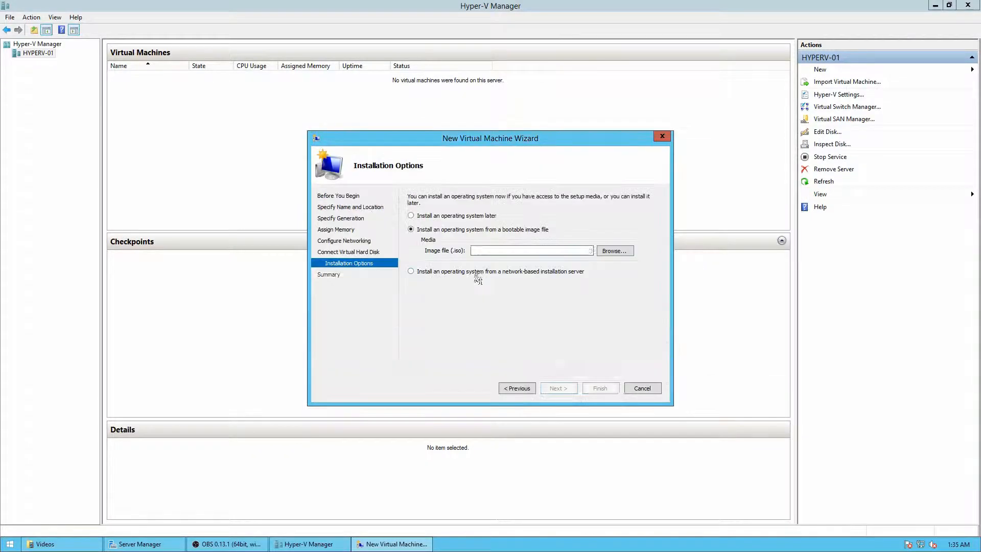
Accept the installation options and finish creating the DC01 virtual machine from the wizard's summary
left_click(558, 389)
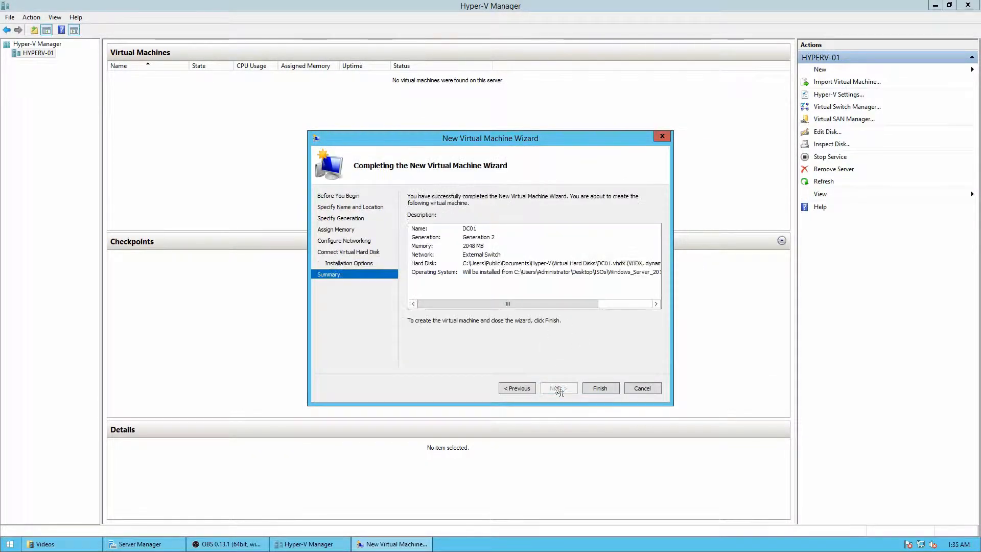
left_click(595, 391)
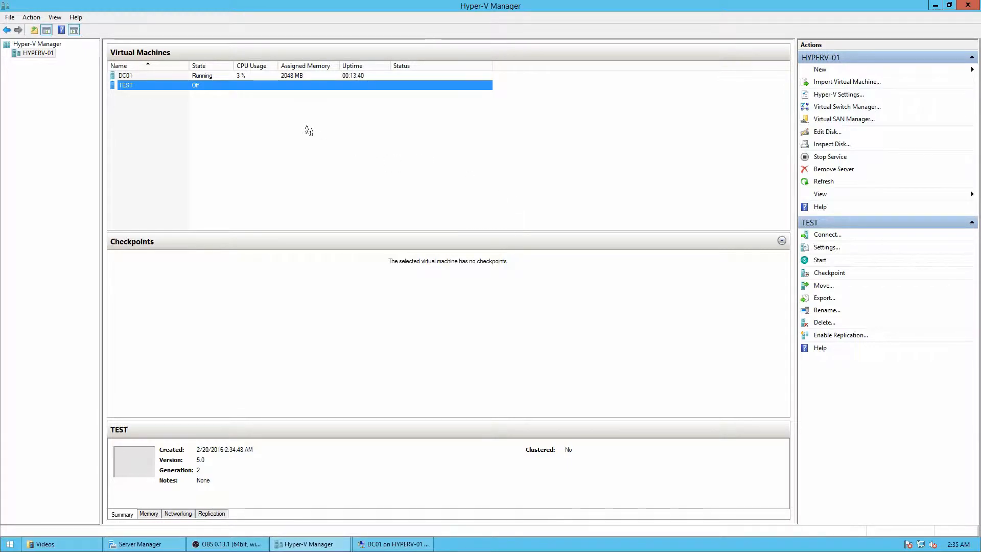
Open the TEST virtual machine's memory settings and set the Dynamic Memory minimum RAM to 1024 MB
left_click(234, 129)
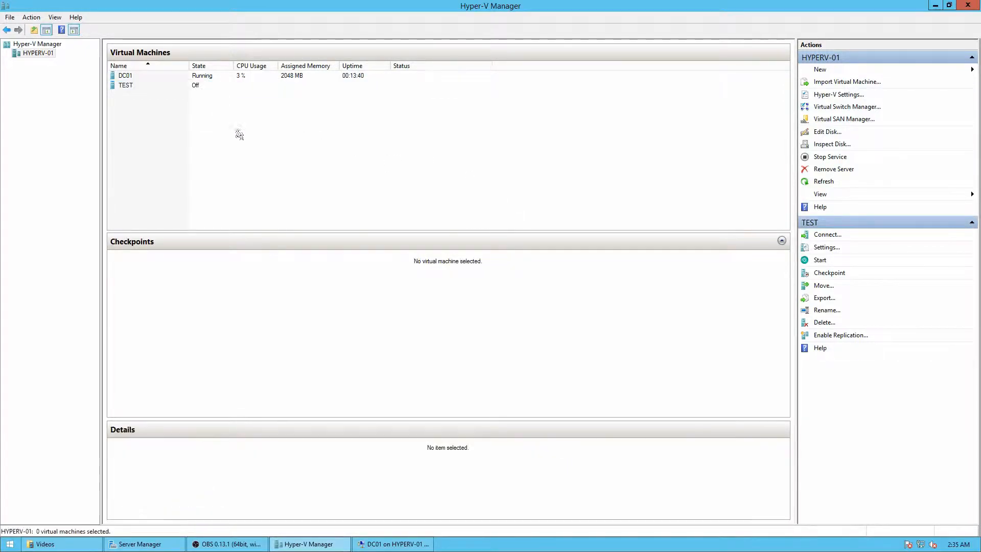
left_click(173, 87)
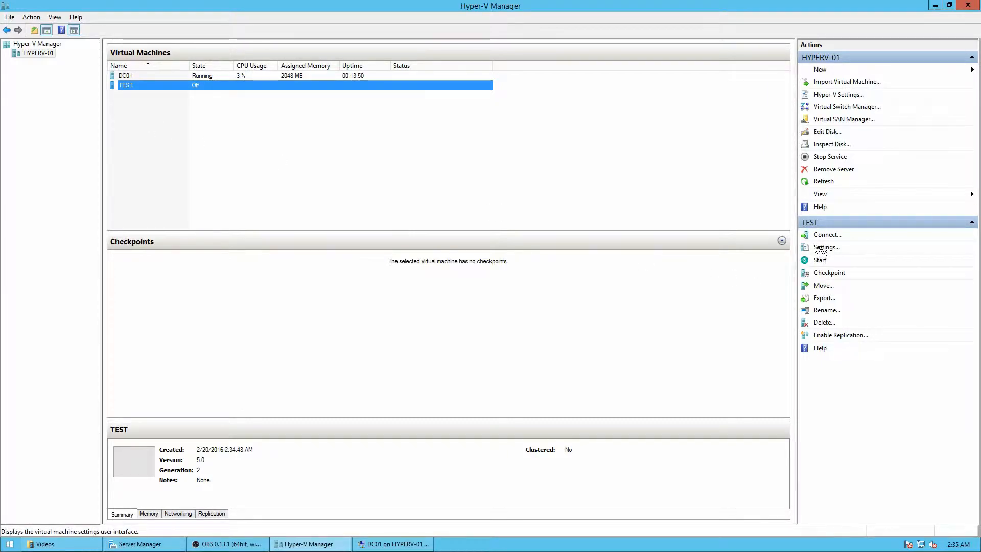
right_click(183, 86)
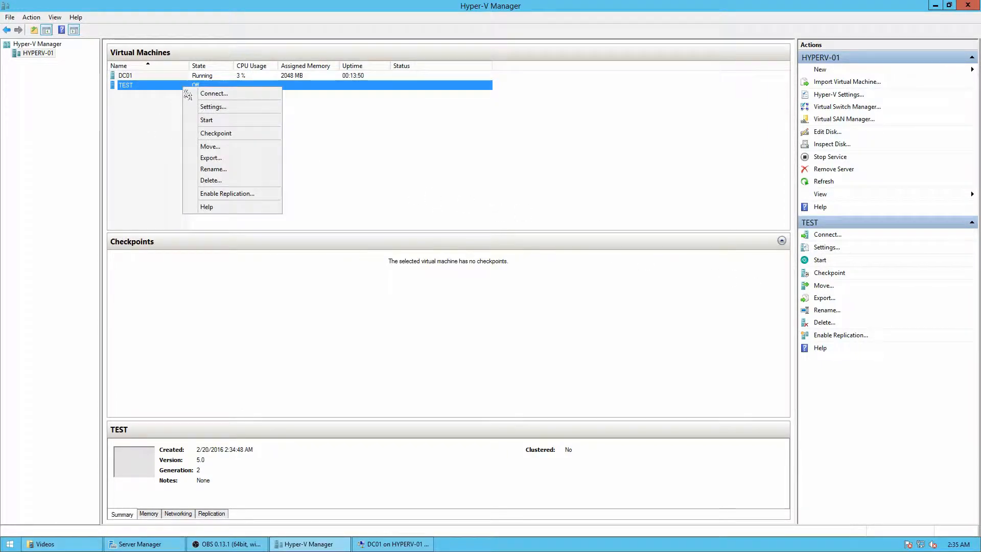
left_click(212, 107)
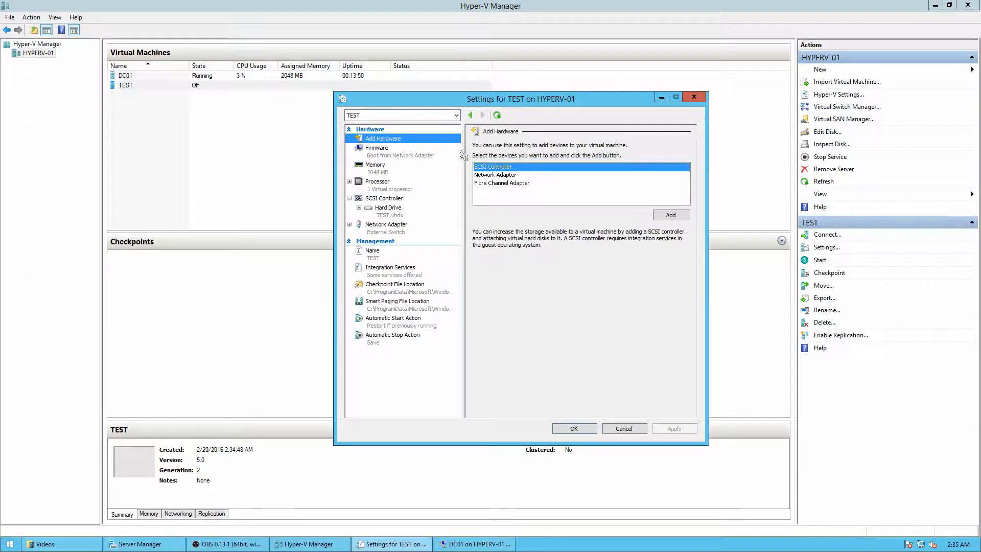
left_click(372, 173)
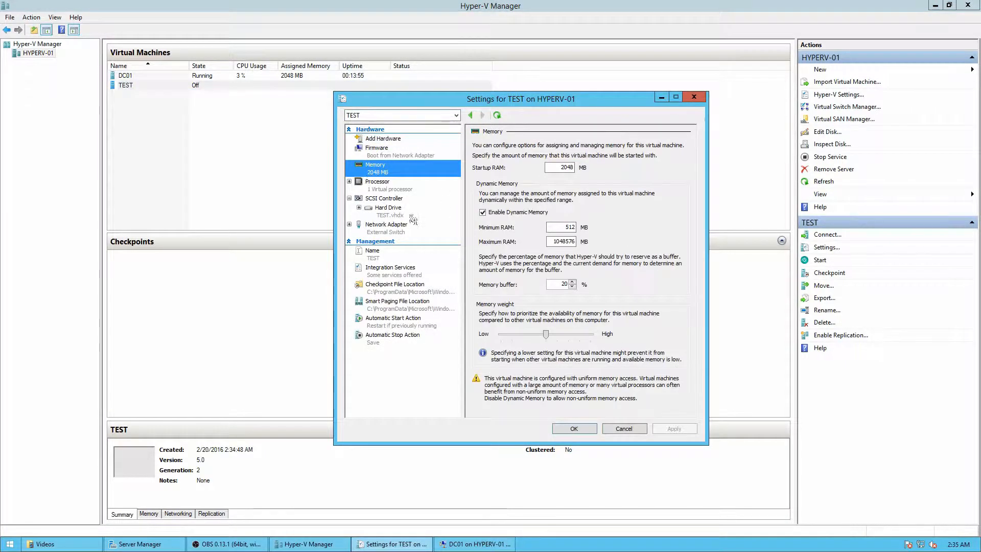
double_click(562, 171)
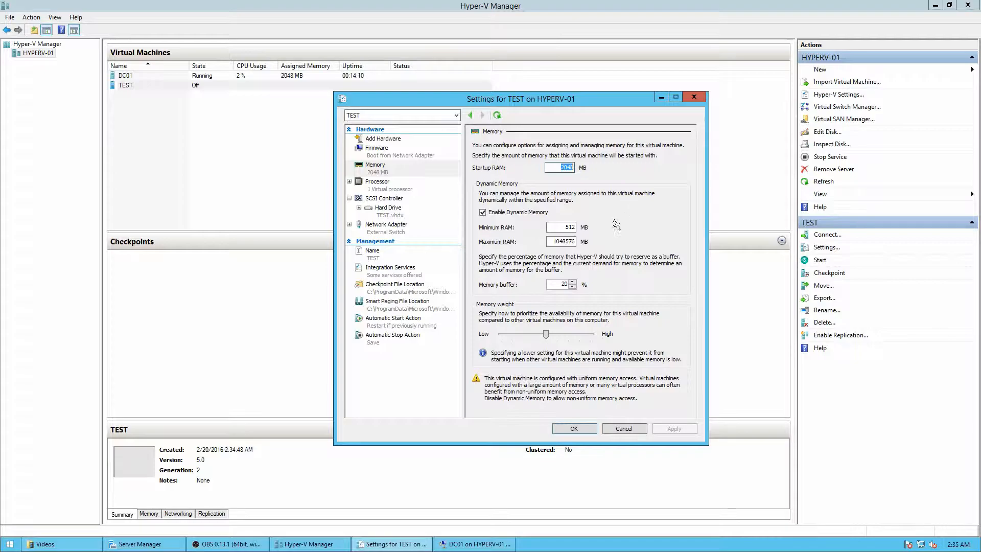
double_click(560, 230)
type("5")
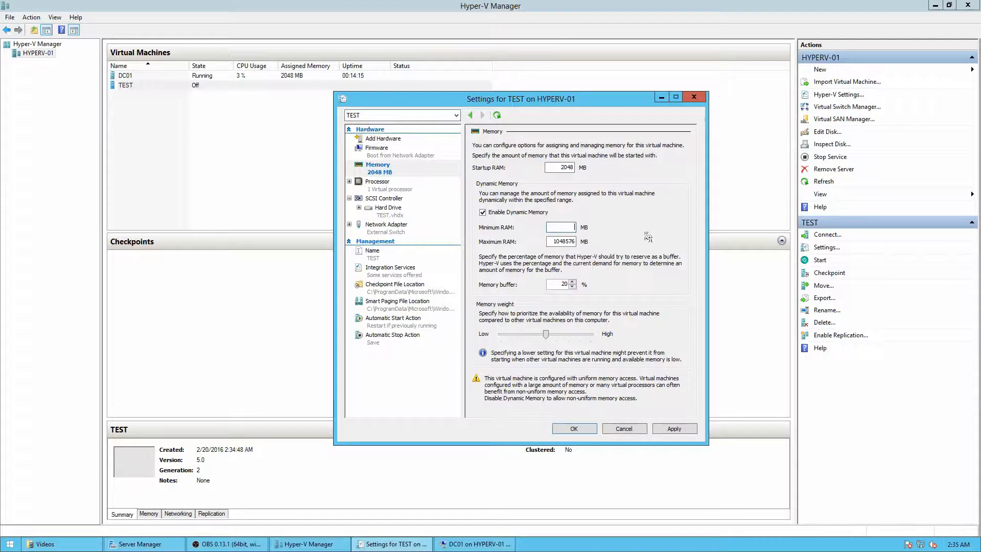
type("1024")
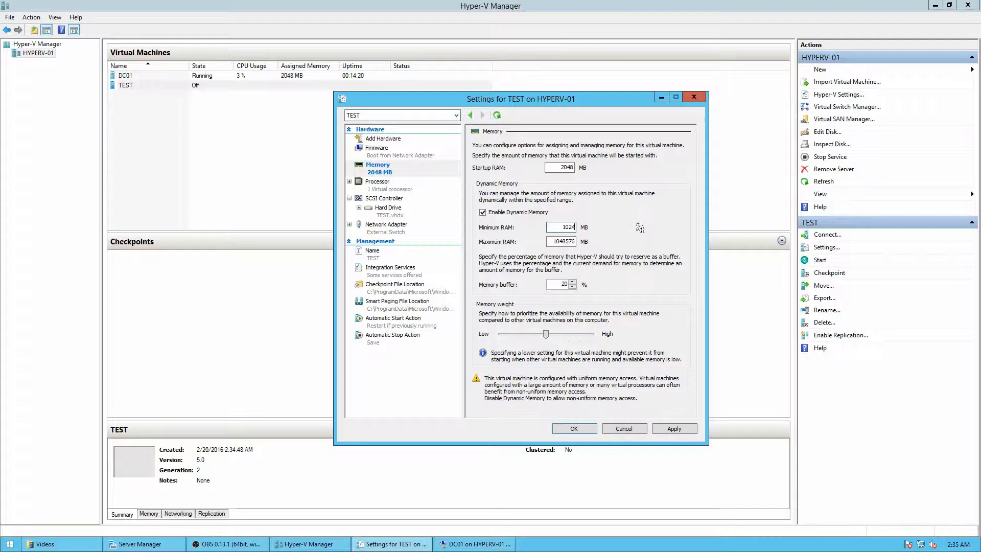
key("Tab")
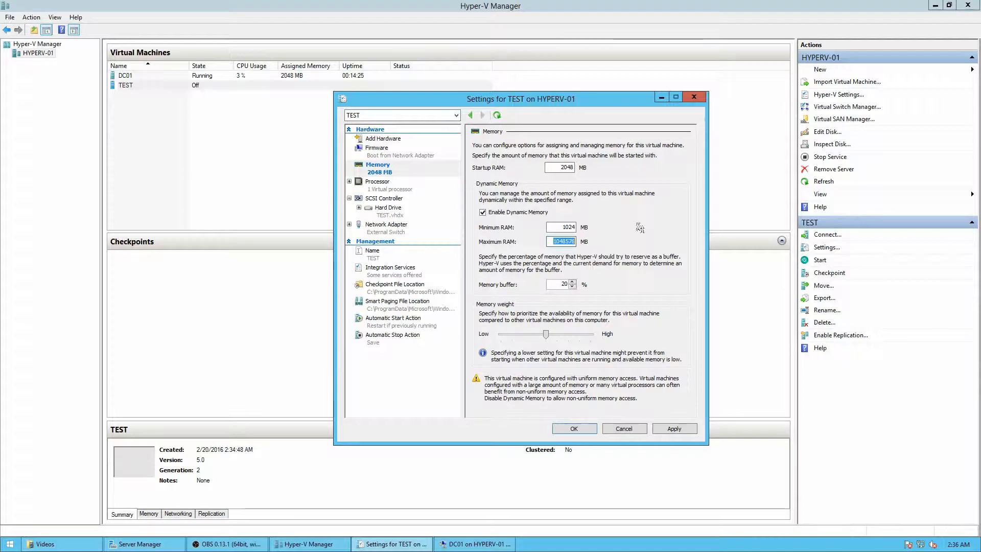
Set the TEST virtual machine's maximum RAM to 4096 MB, then apply and save its settings
type("1")
key("BackSpace")
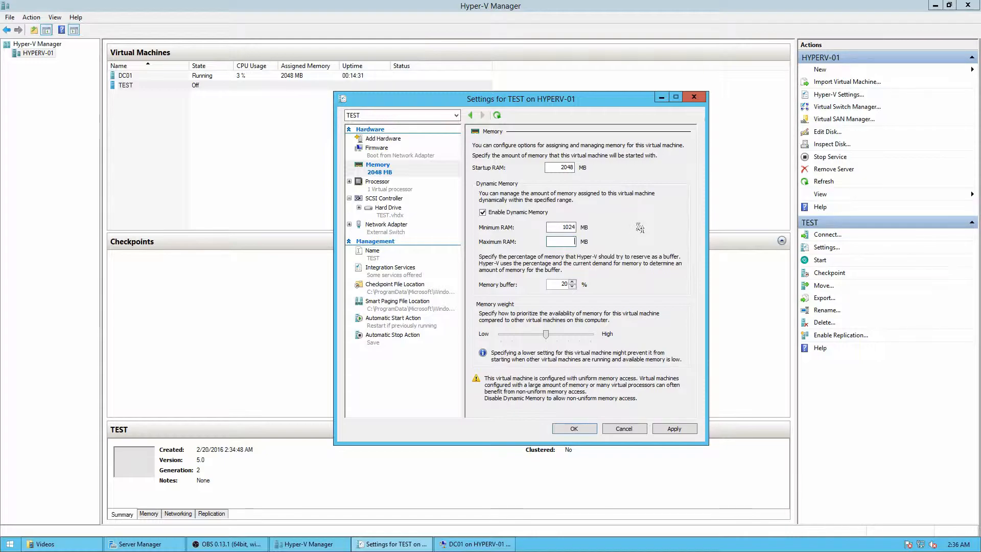
type("4096")
left_click(675, 428)
left_click(574, 429)
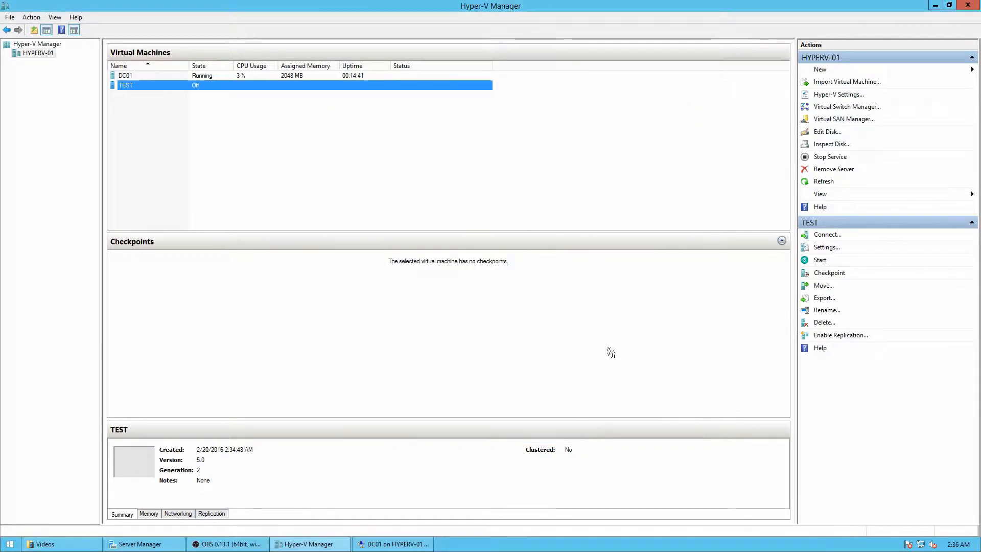